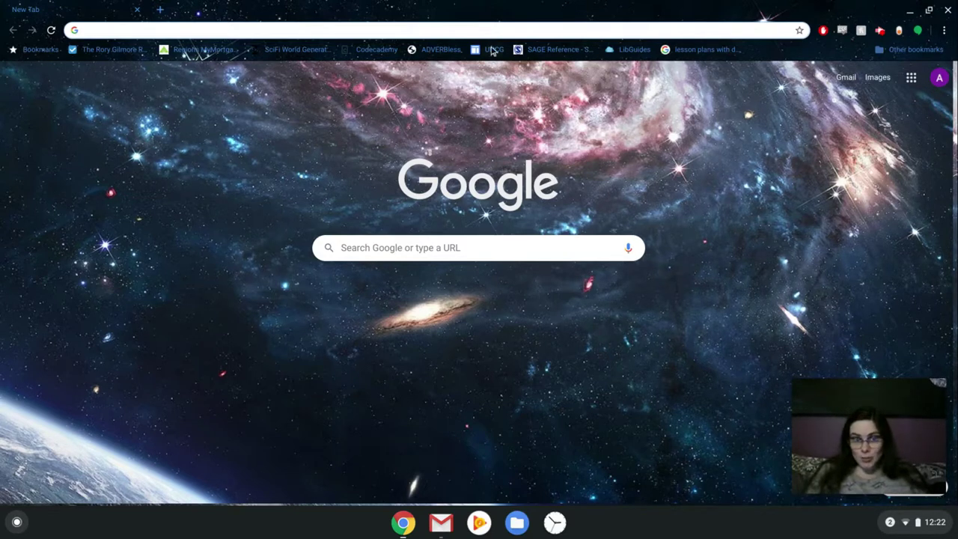
- Enter jstor.org in the new tab's address bar
type("jstor")
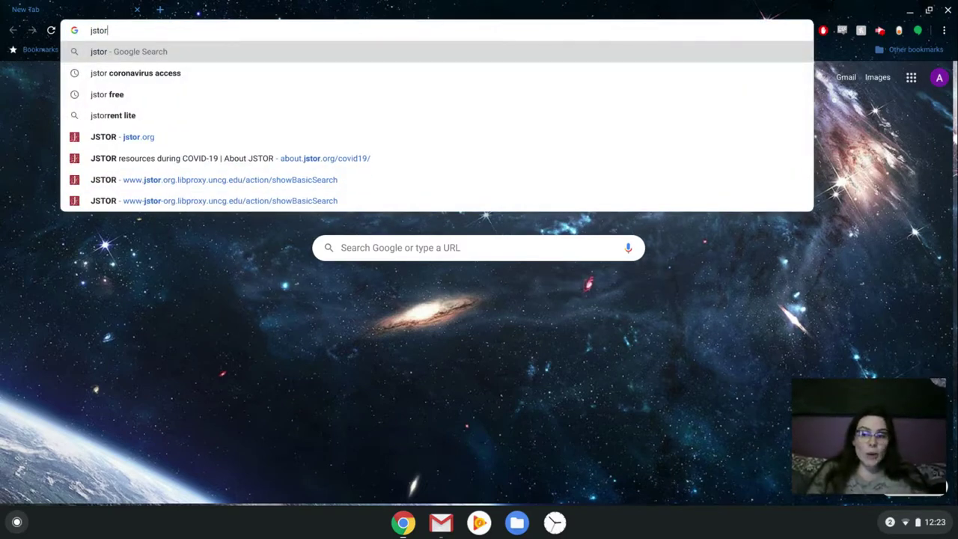
type(".org")
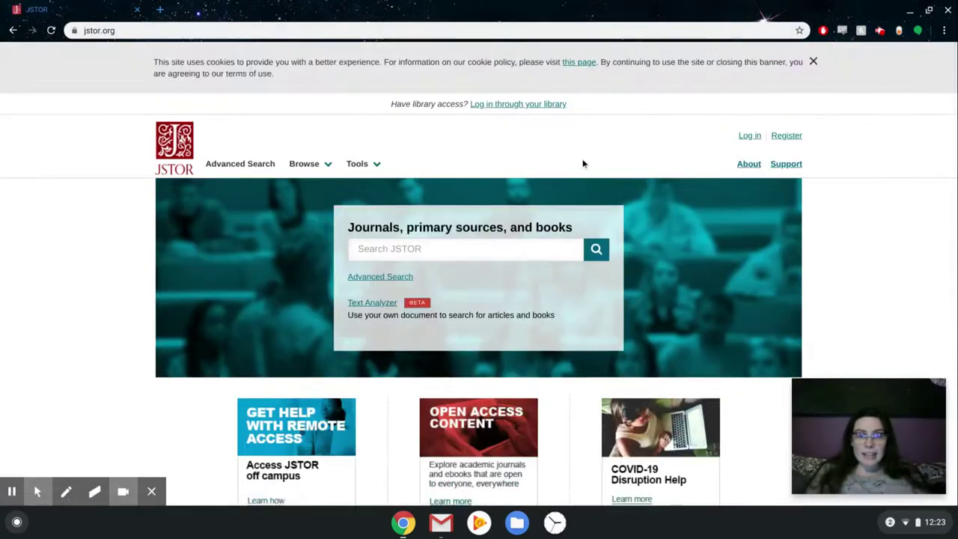
- Scroll down the JSTOR home page and open the Open Access Content page in a new tab
scroll(584, 163, "down", 1)
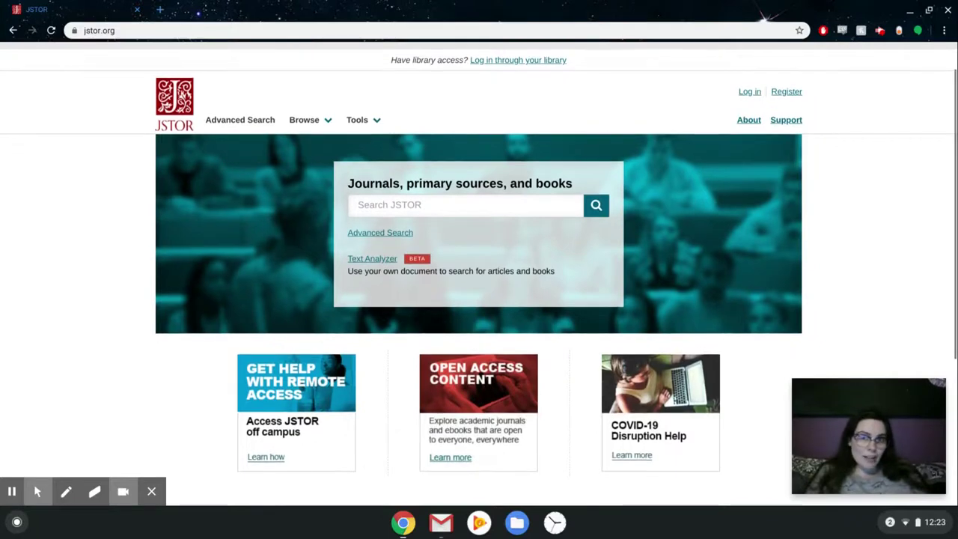
scroll(479, 225, "down", 1)
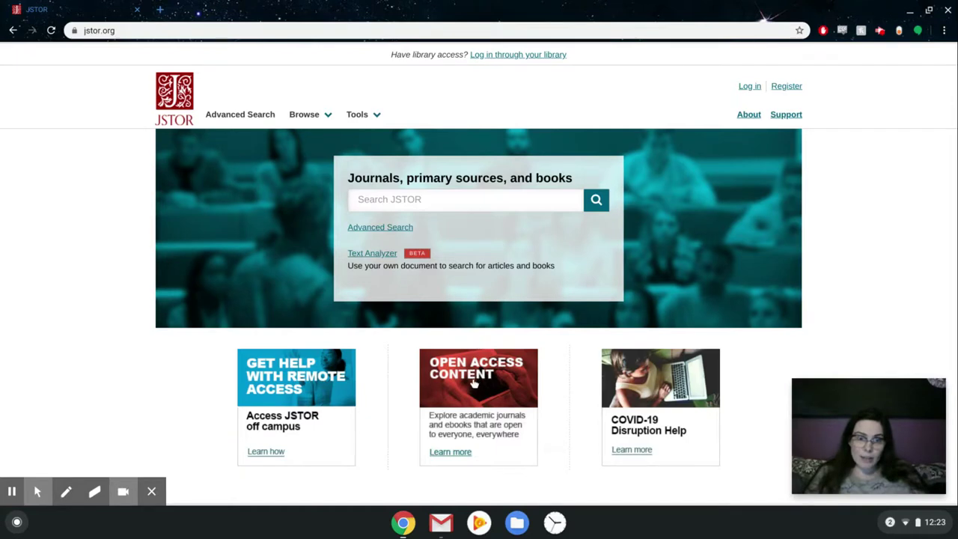
scroll(473, 383, "down", 1)
scroll(473, 383, "down", 2)
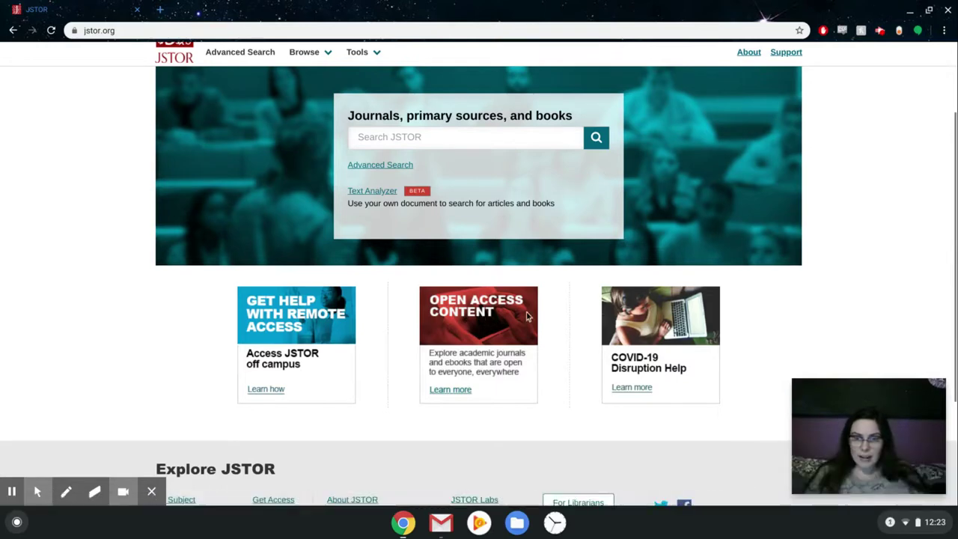
left_click(492, 316)
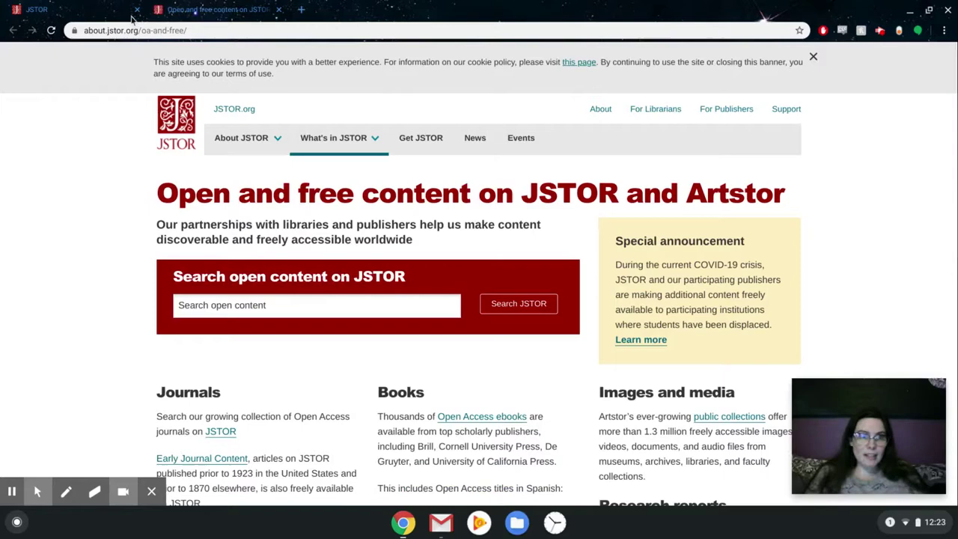
- Close the original JSTOR home tab and put the cursor in the open-content search box
left_click(137, 11)
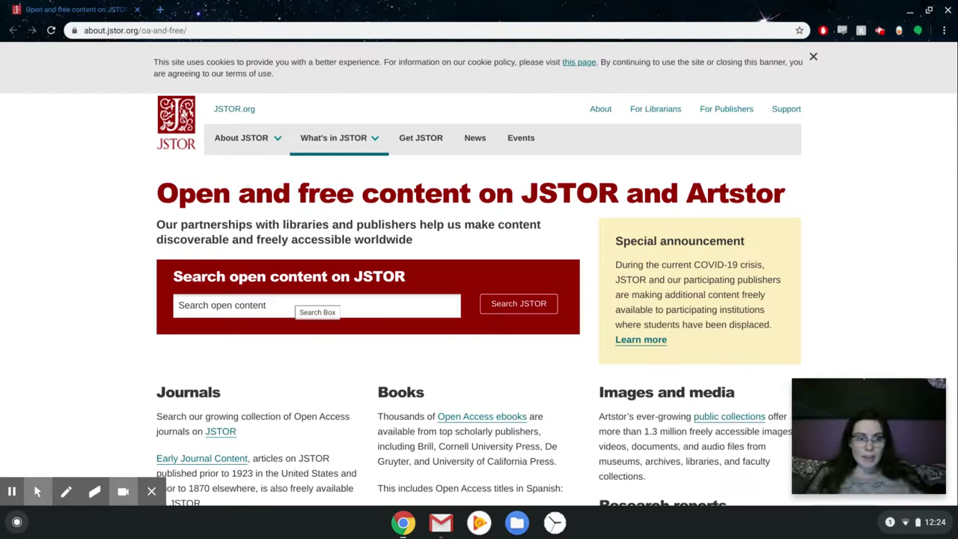
left_click(331, 309)
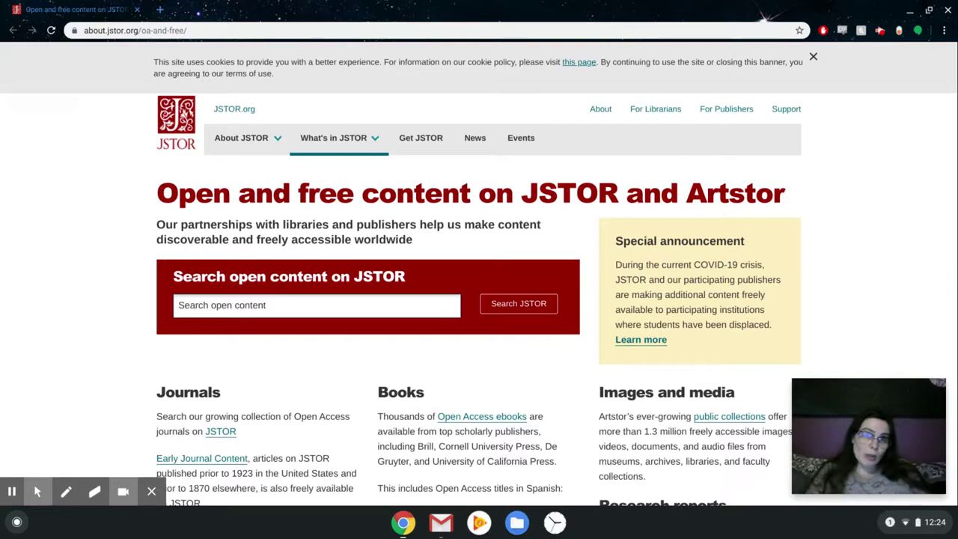
- Search open content for 'middle ages' and browse the 29,179 results, returning to the top
type("middle ages")
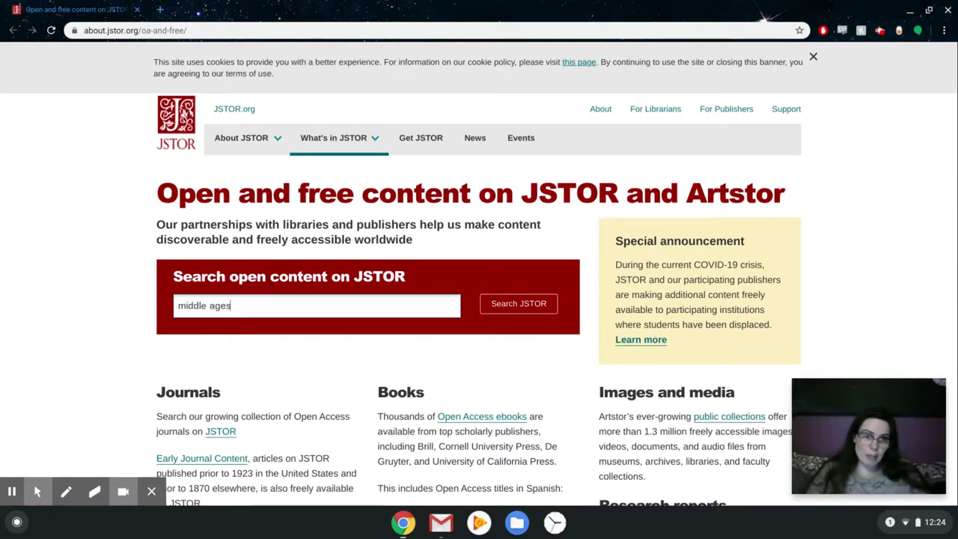
key("Return")
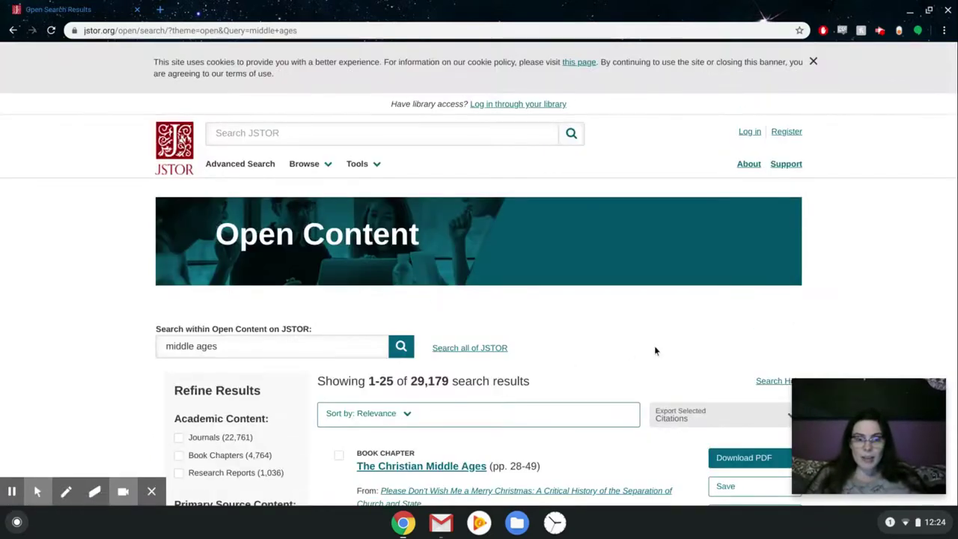
scroll(654, 348, "down", 2)
scroll(654, 348, "down", 1)
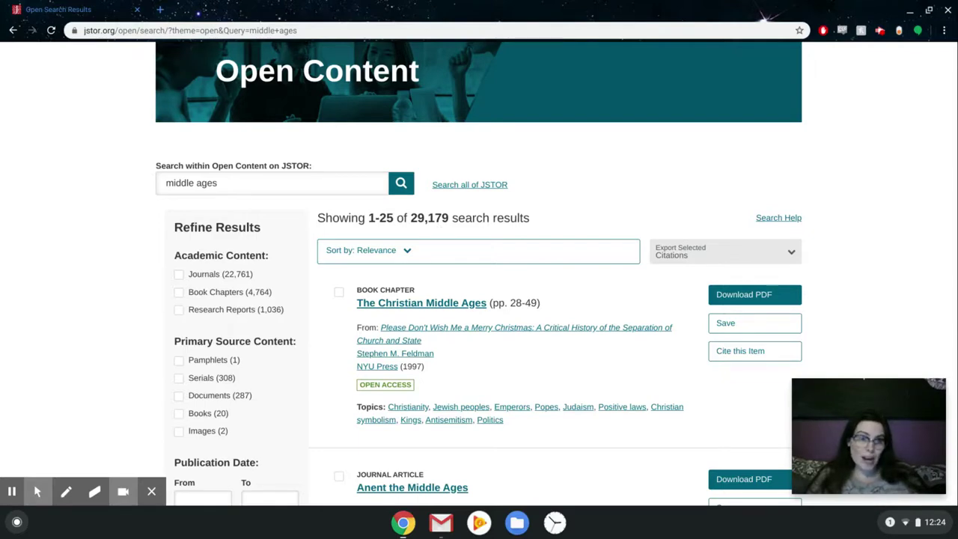
scroll(618, 276, "down", 7)
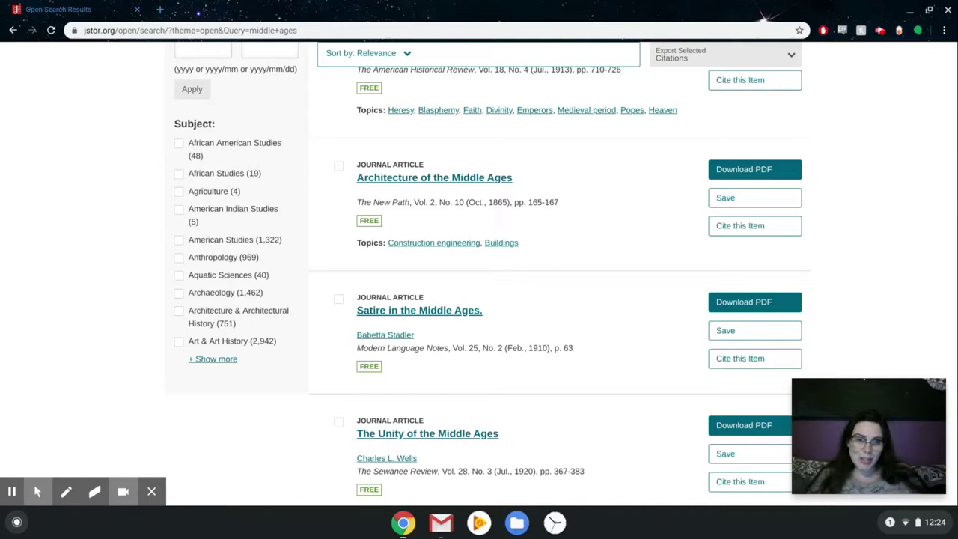
scroll(561, 273, "down", 4)
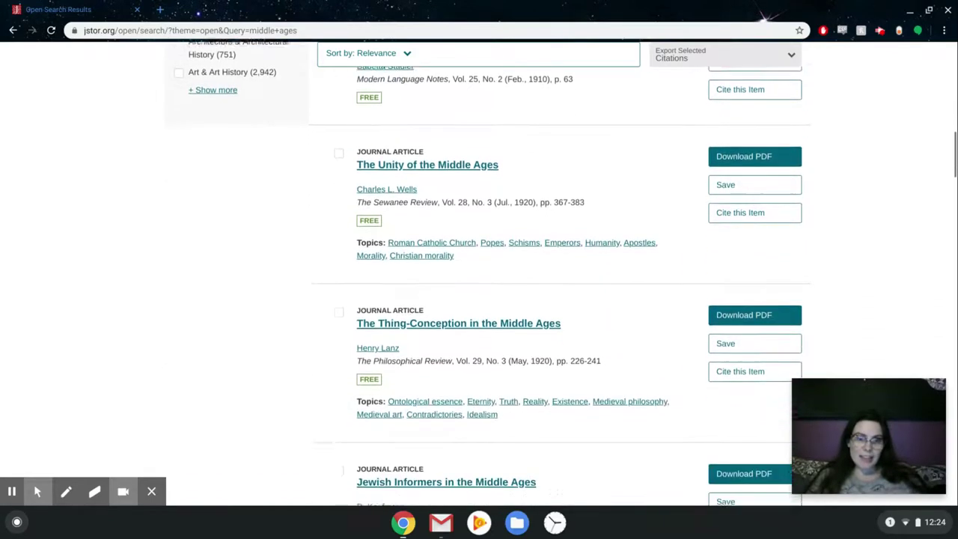
scroll(562, 273, "down", 5)
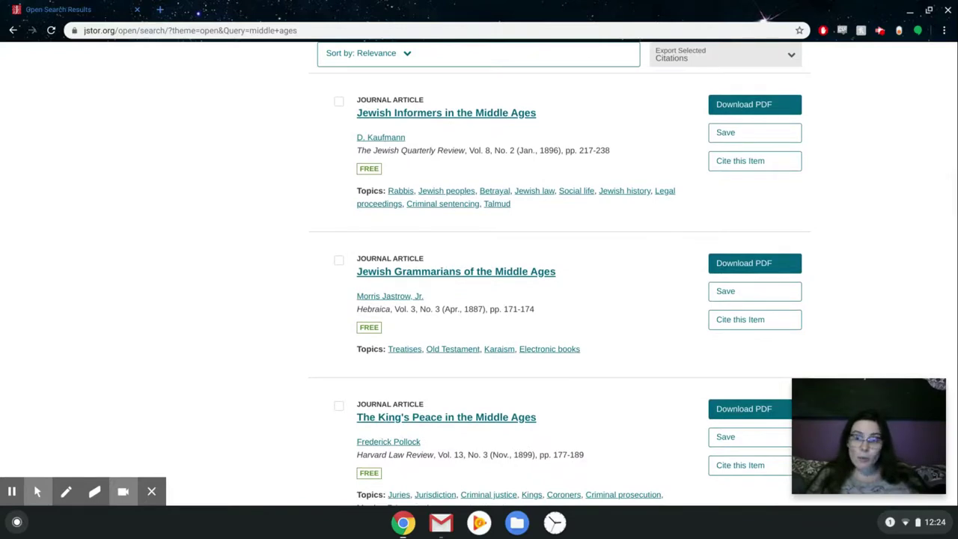
scroll(559, 288, "up", 6)
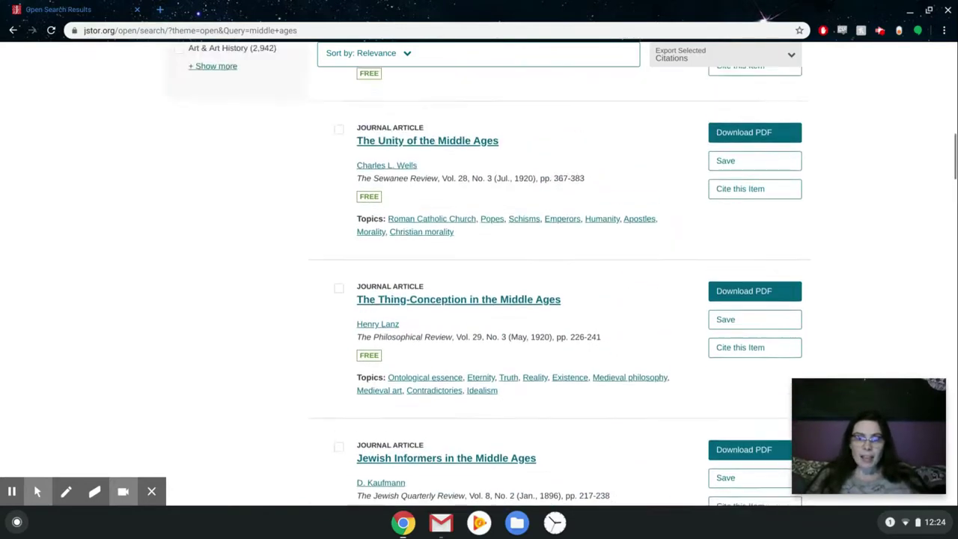
scroll(560, 287, "up", 5)
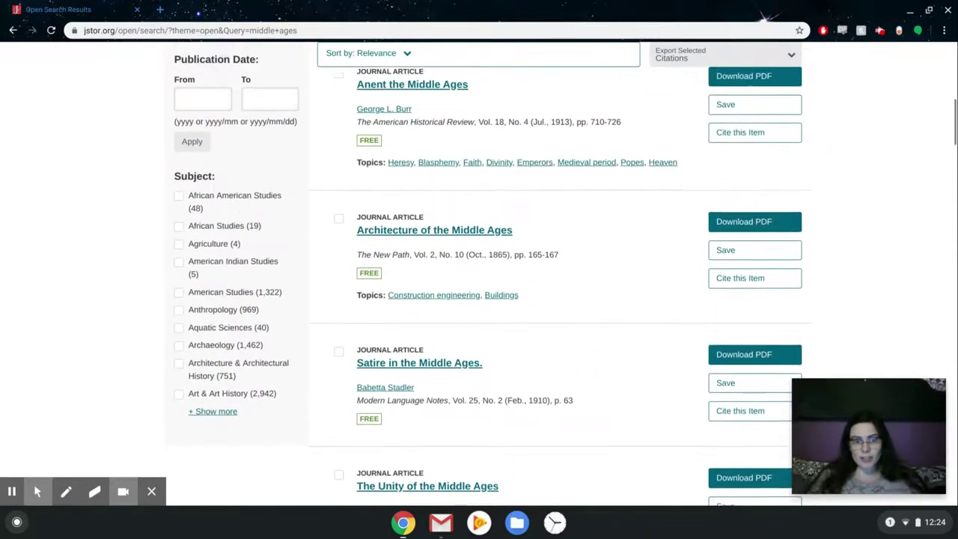
scroll(789, 277, "up", 3)
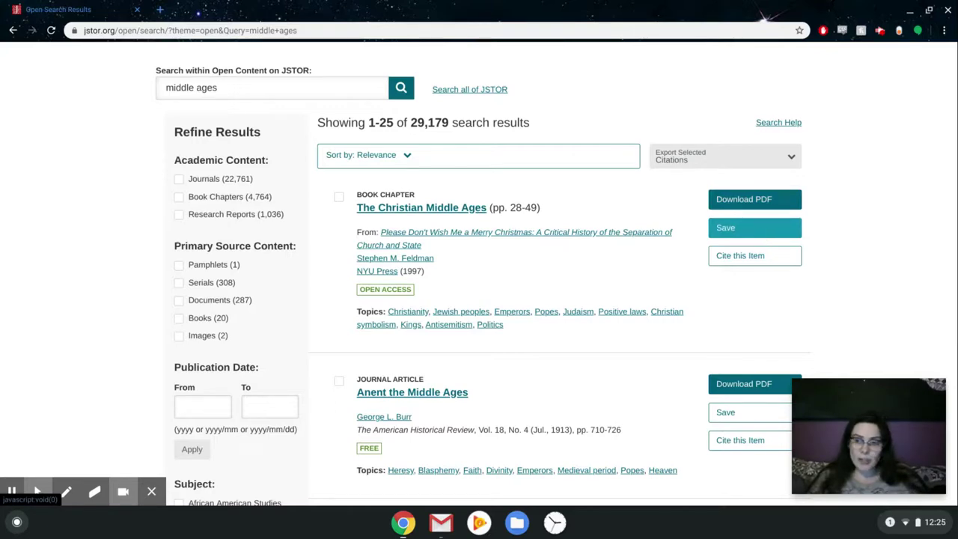
left_click(763, 264)
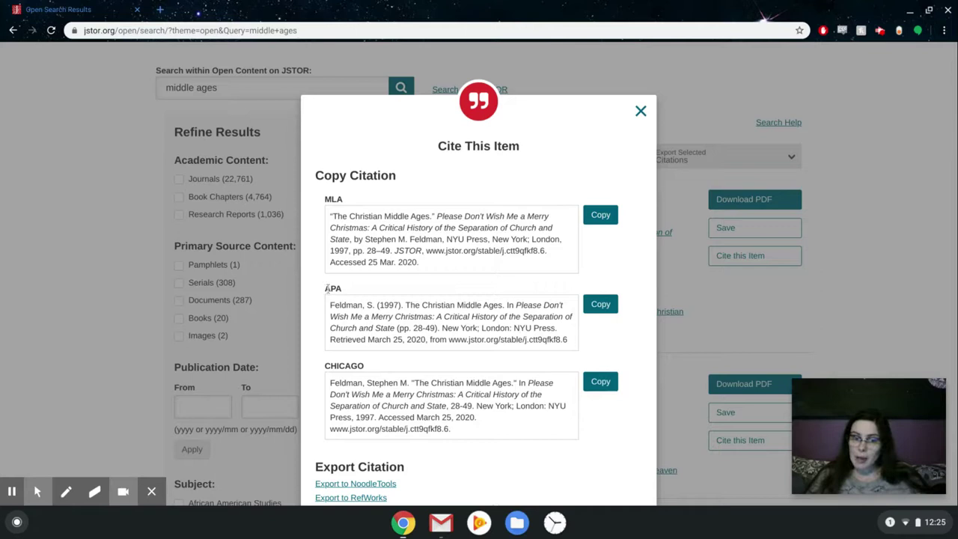
left_click(607, 306)
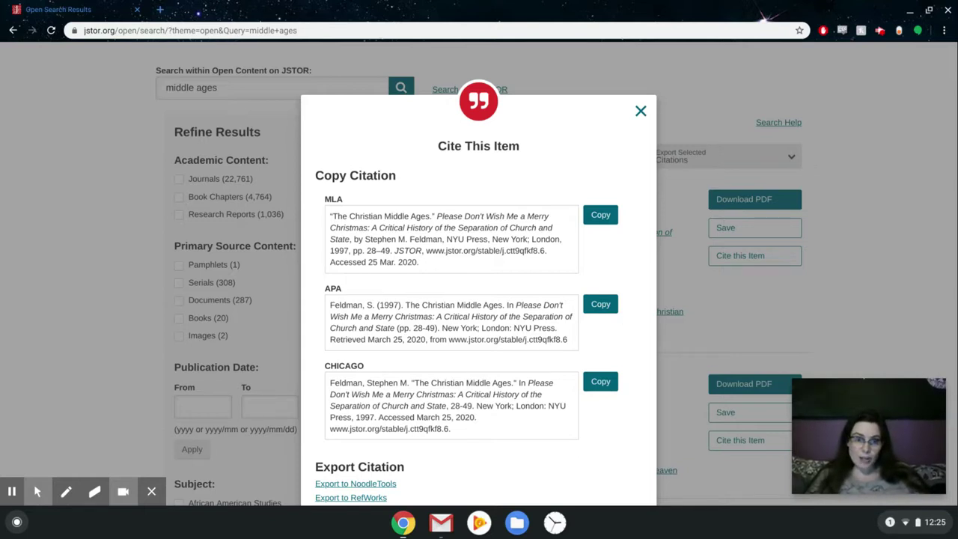
left_click(641, 112)
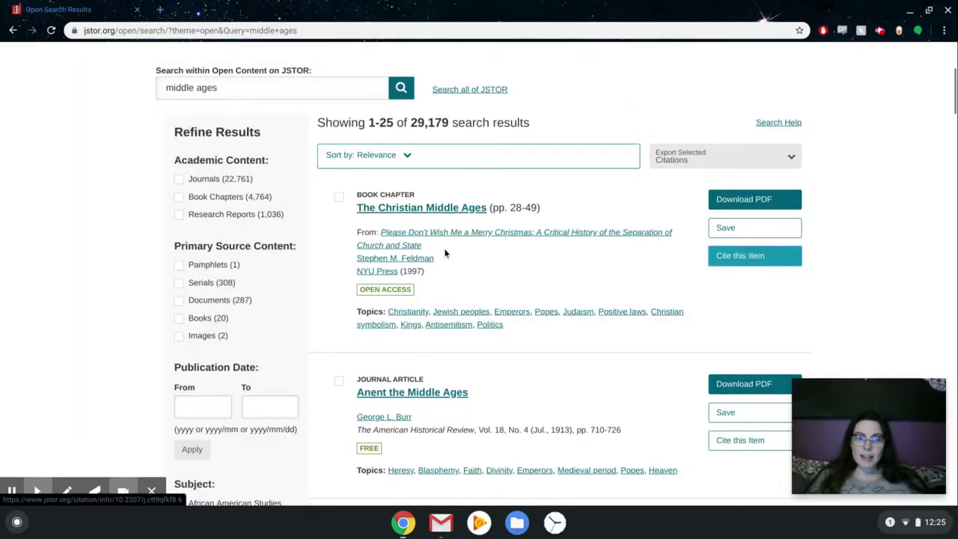
left_click(416, 217)
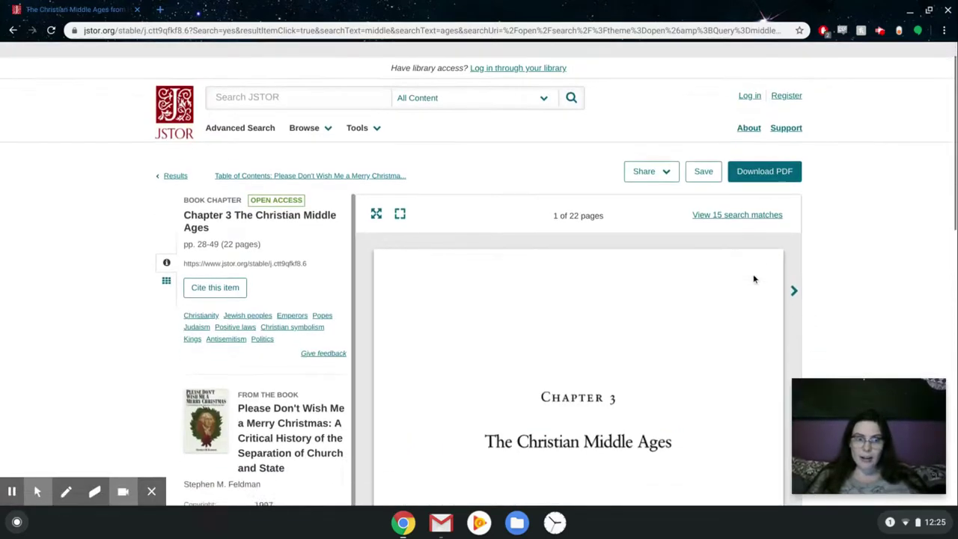
scroll(753, 278, "down", 5)
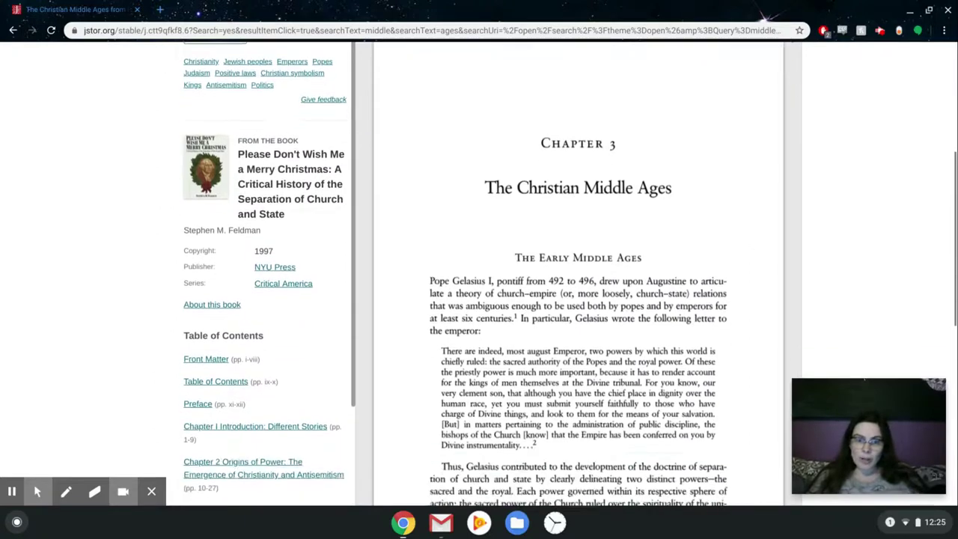
scroll(746, 174, "up", 3)
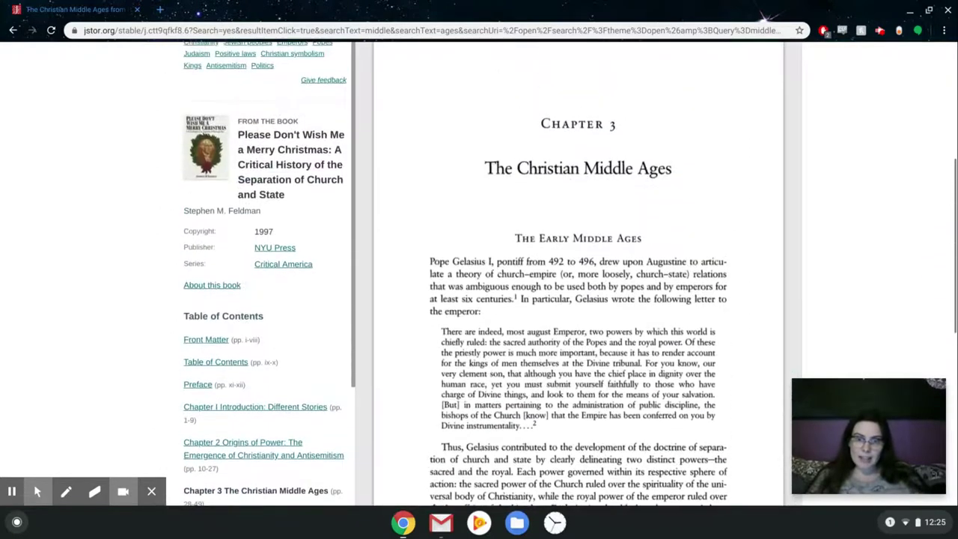
scroll(764, 202, "down", 1)
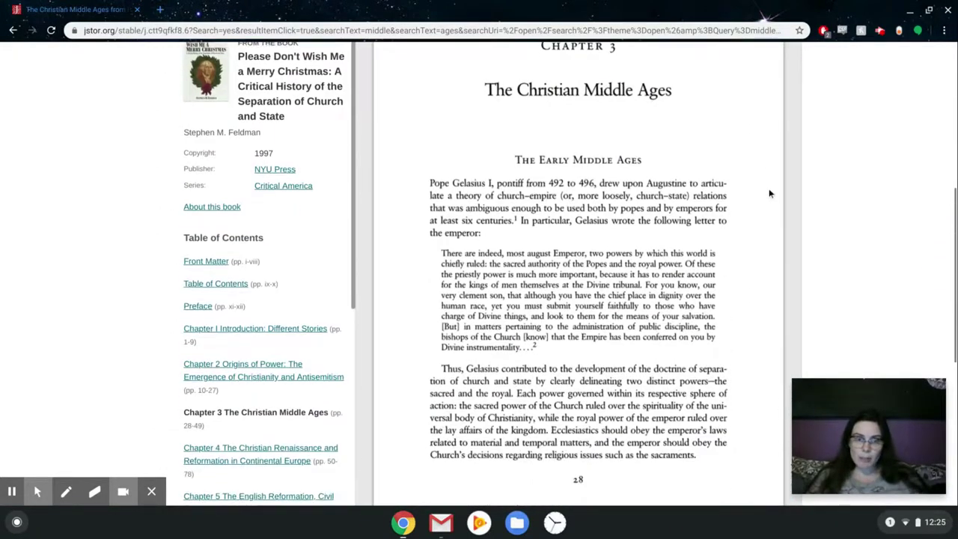
scroll(770, 185, "up", 2)
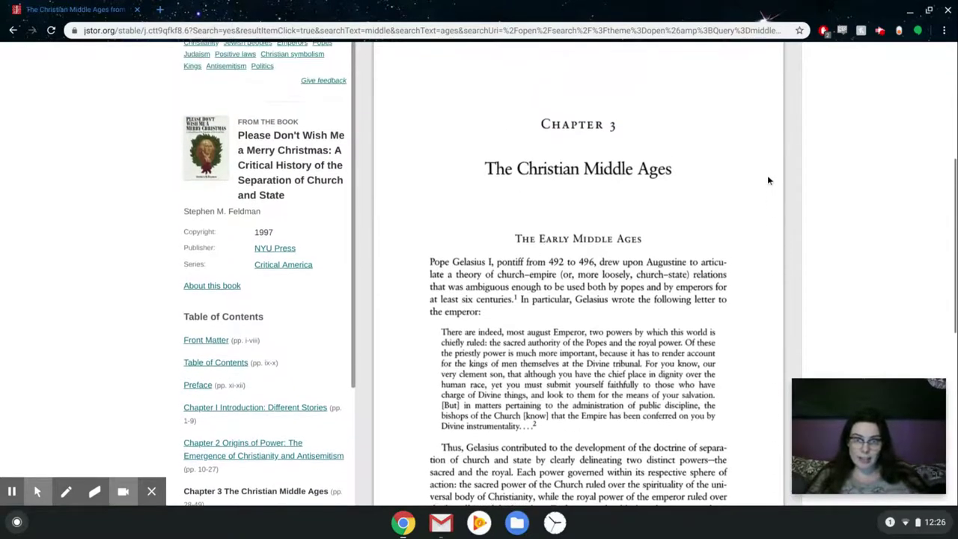
scroll(767, 179, "up", 3)
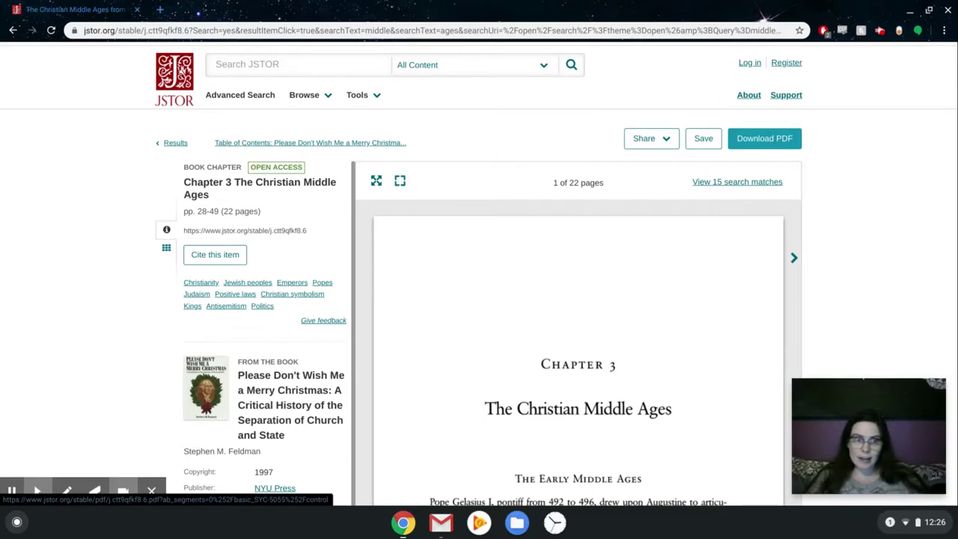
left_click(751, 142)
left_click(642, 128)
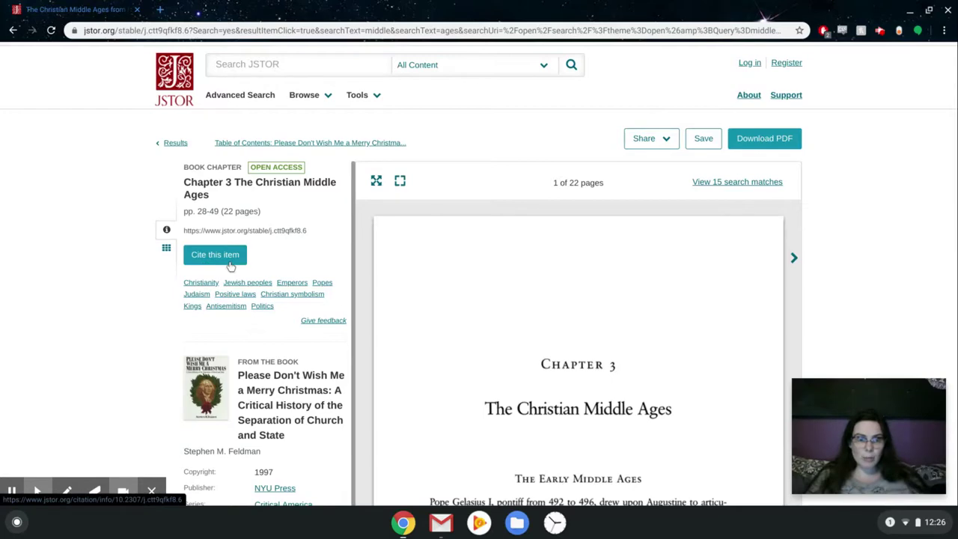
scroll(316, 250, "down", 1)
scroll(316, 251, "up", 1)
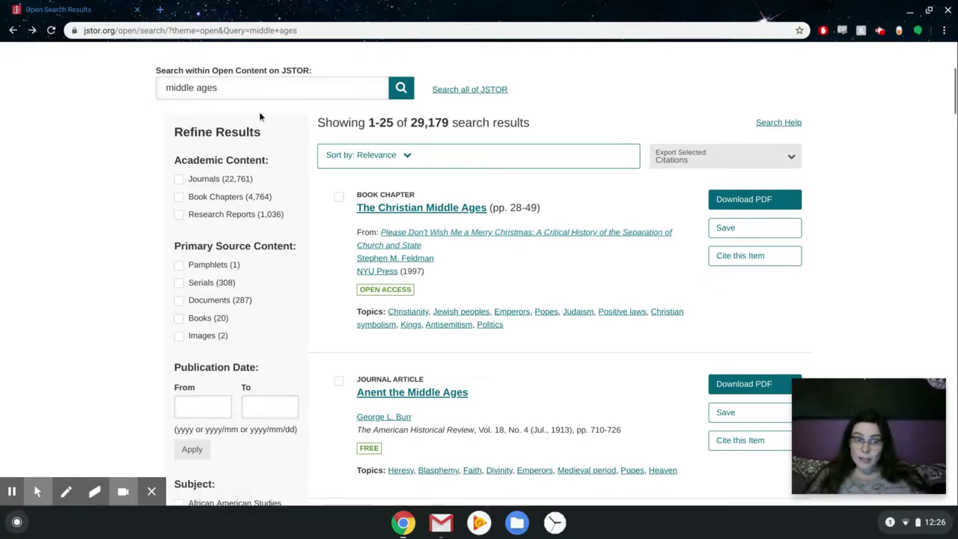
- Extend the query to 'middle ages AND crusades' and rerun the search
scroll(286, 114, "up", 1)
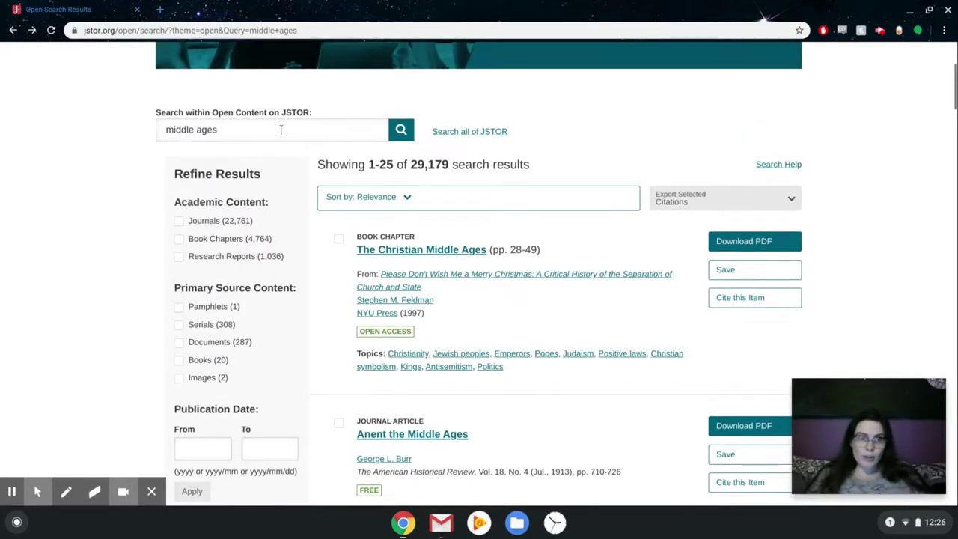
left_click(274, 131)
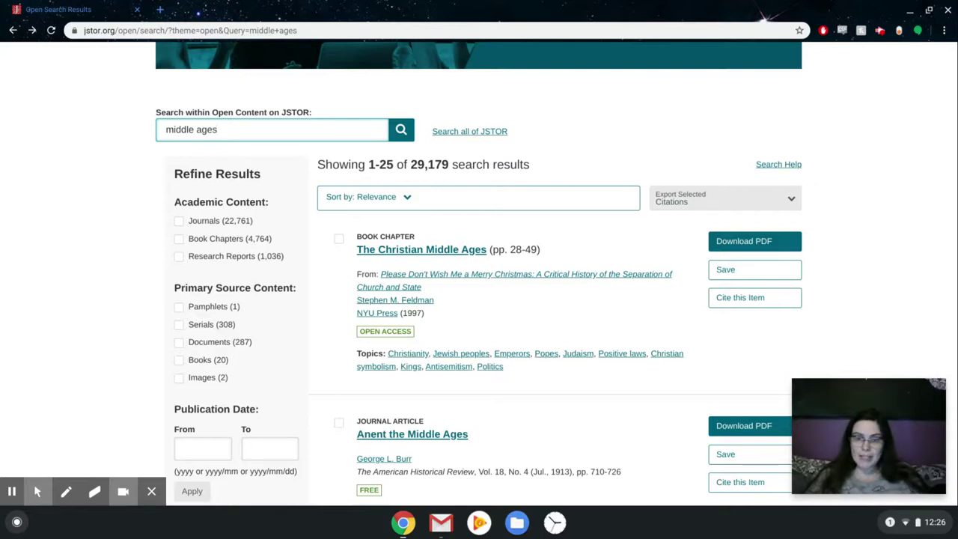
type("AND")
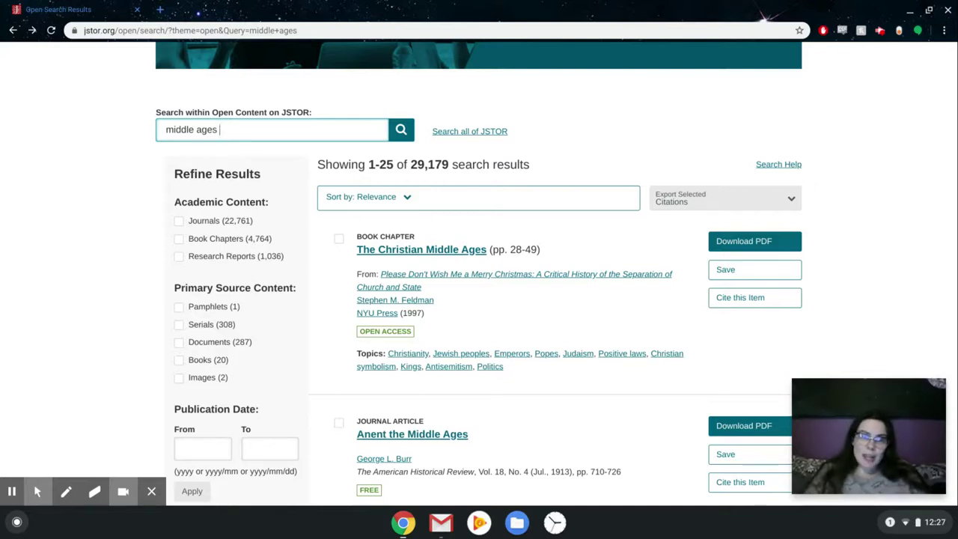
type(" crusad")
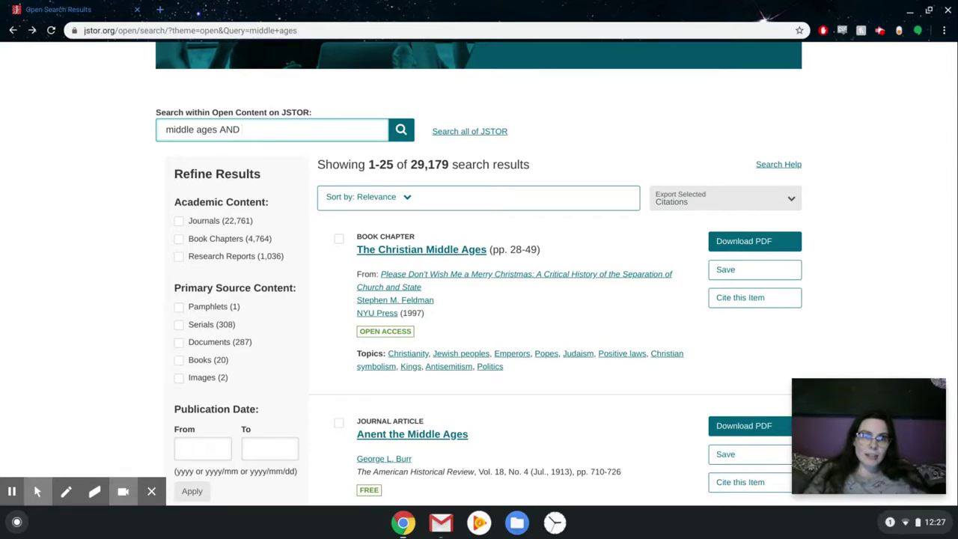
type("es")
key("Return")
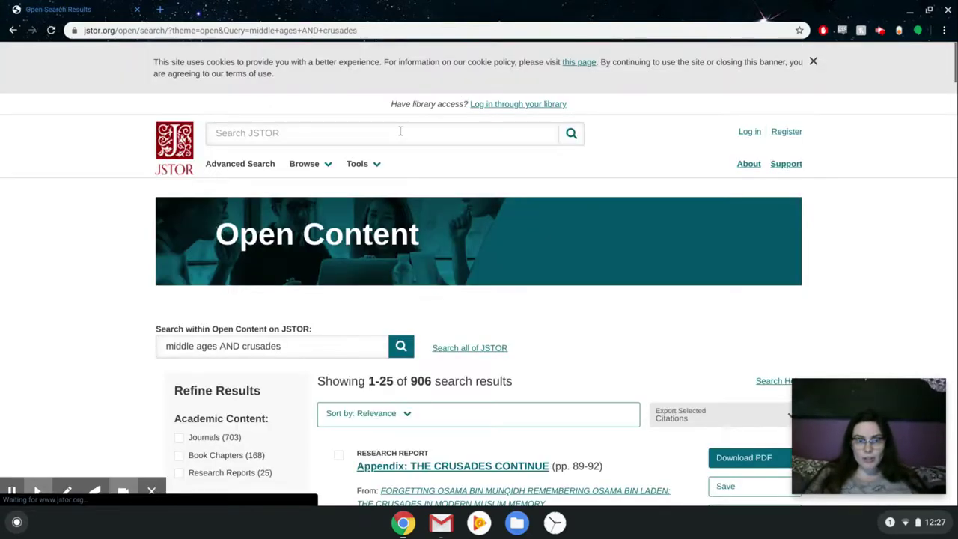
- Browse the 906 narrowed results, then select the word AND in the search query
scroll(468, 229, "down", 1)
scroll(468, 230, "down", 3)
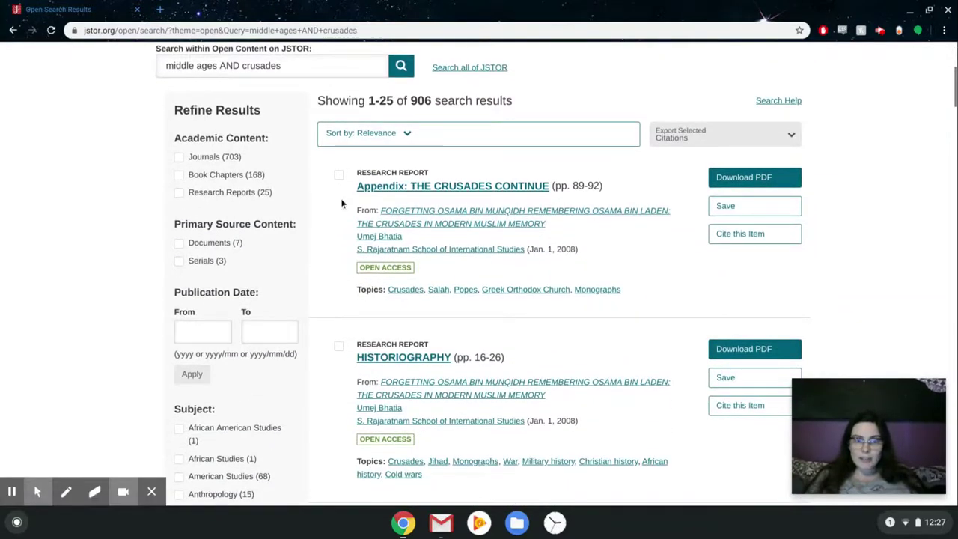
scroll(341, 203, "down", 1)
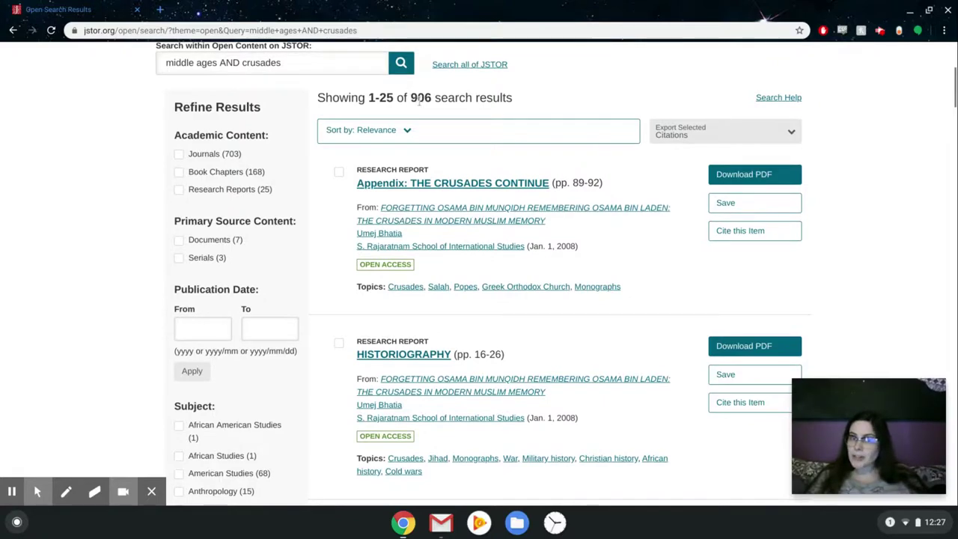
scroll(431, 203, "down", 3)
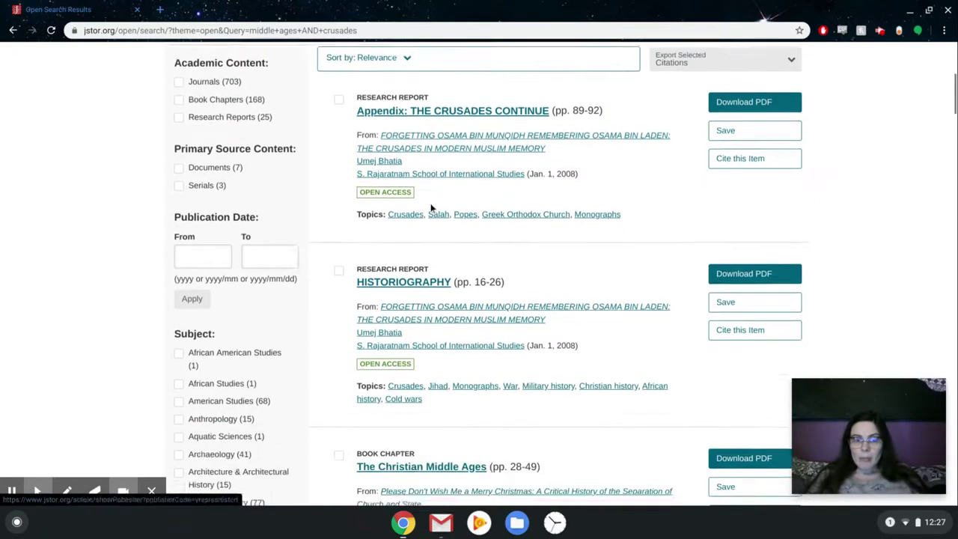
scroll(430, 203, "down", 1)
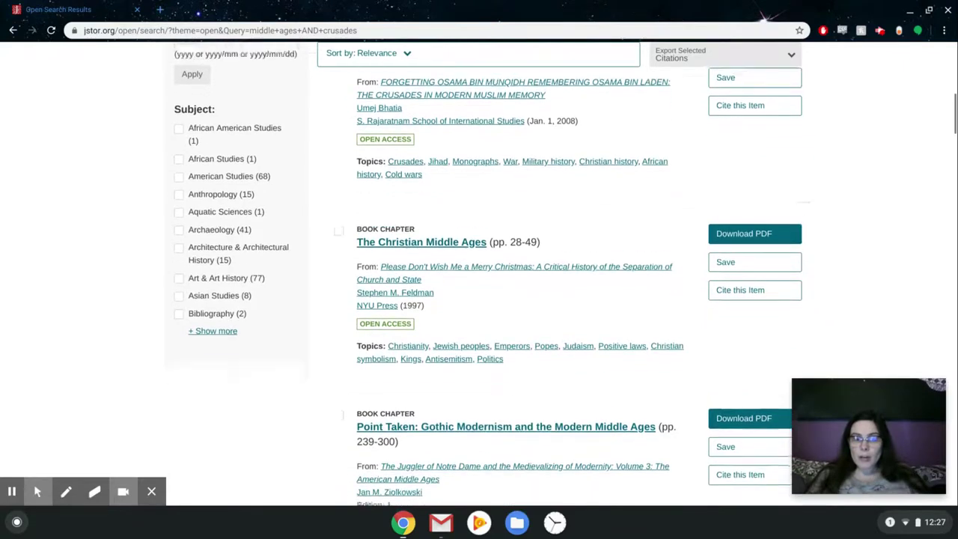
scroll(431, 203, "down", 2)
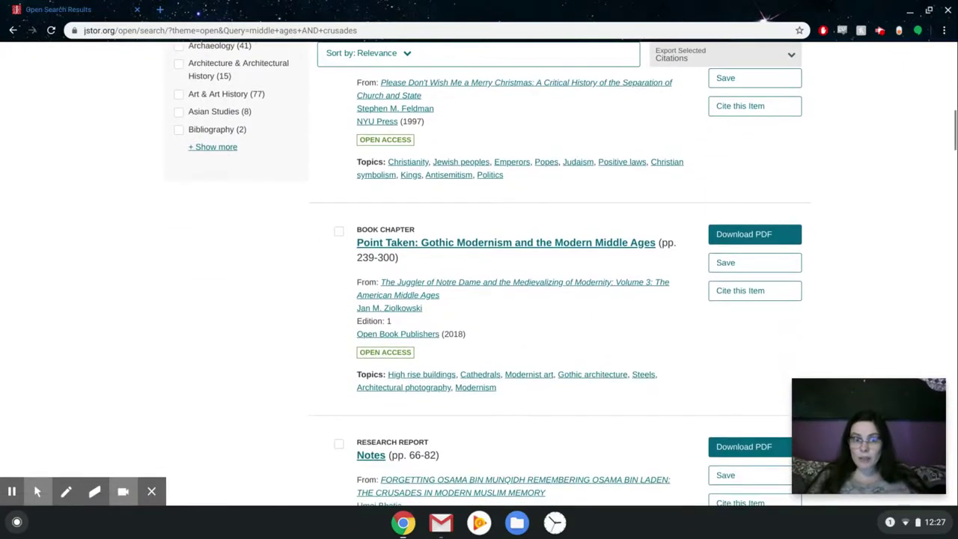
scroll(431, 202, "down", 1)
scroll(430, 203, "down", 4)
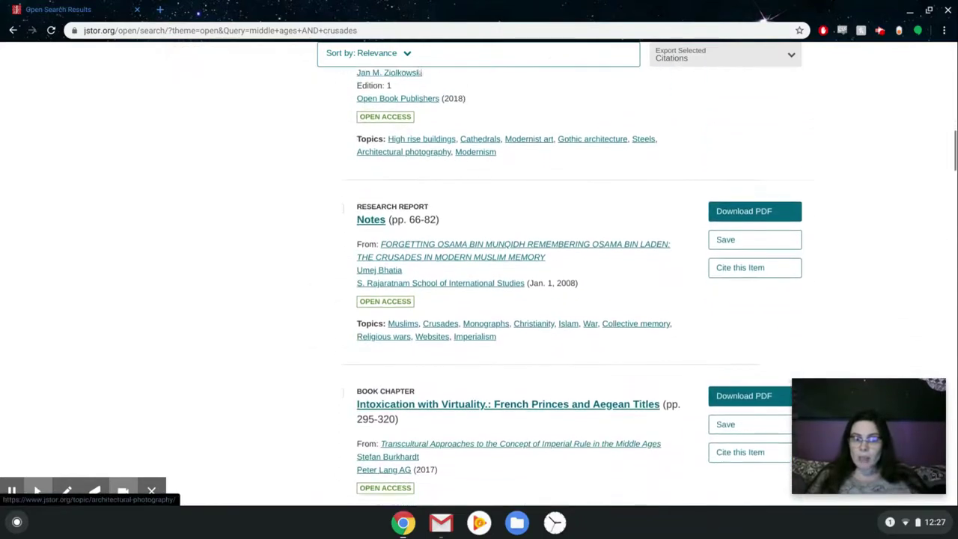
scroll(430, 203, "up", 10)
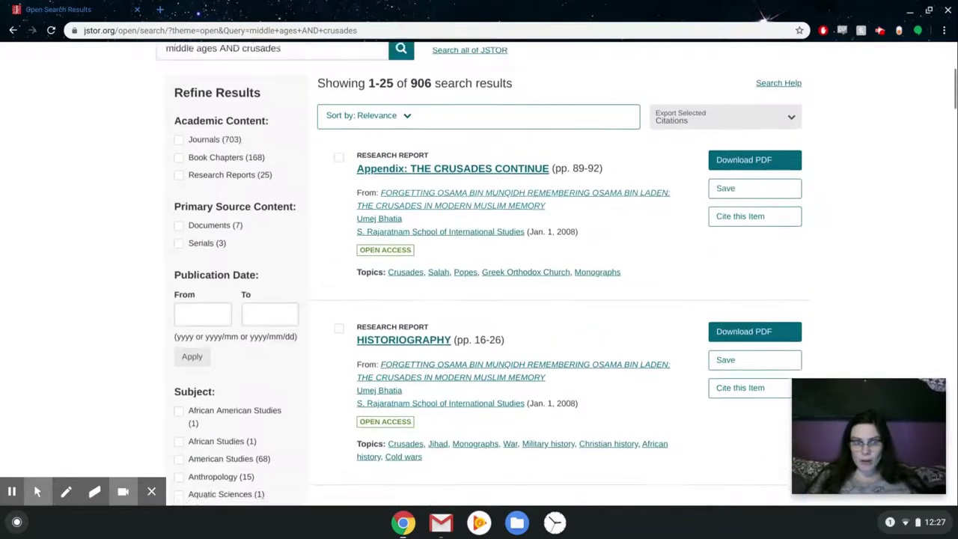
scroll(247, 252, "up", 1)
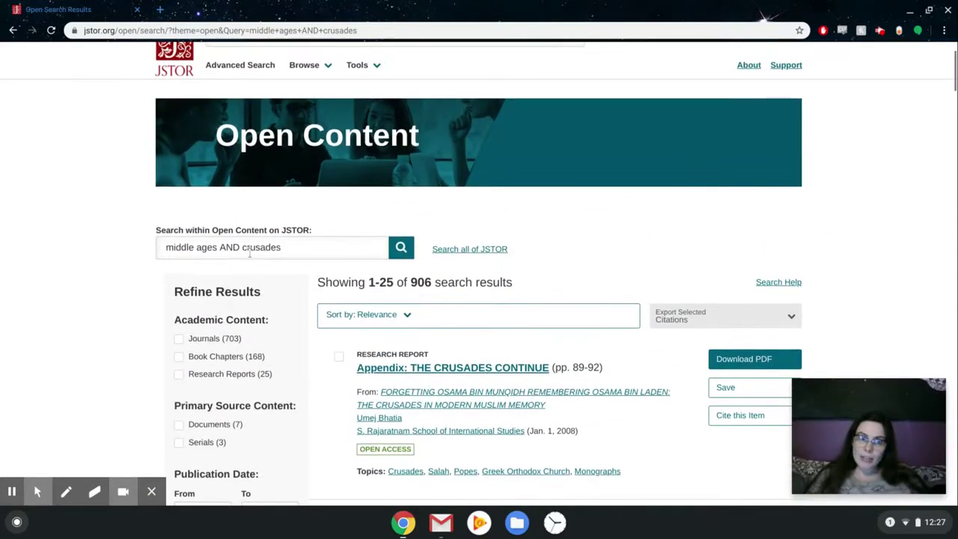
left_click_drag(239, 247, 220, 248)
- Replace AND with OR and rerun the search as 'middle ages OR crusades'
type("OR")
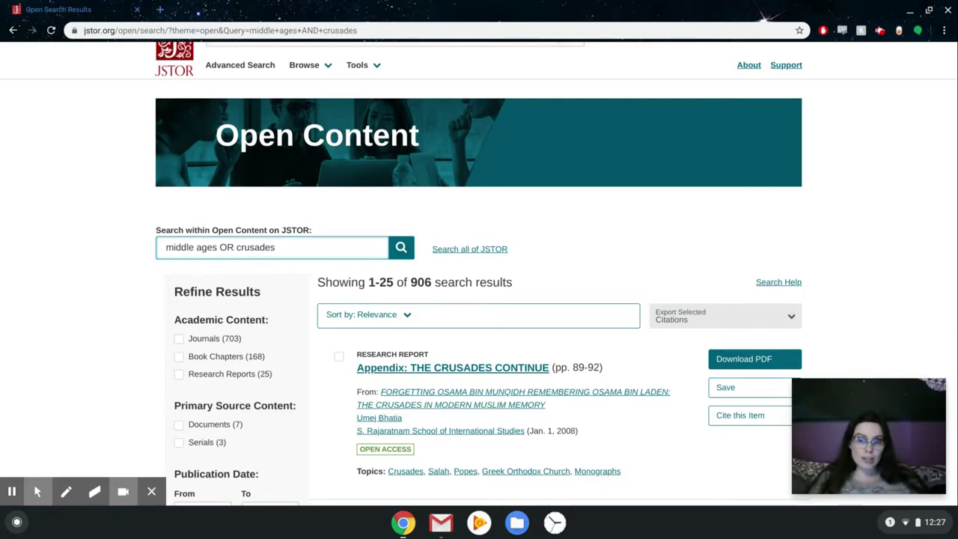
left_click(401, 248)
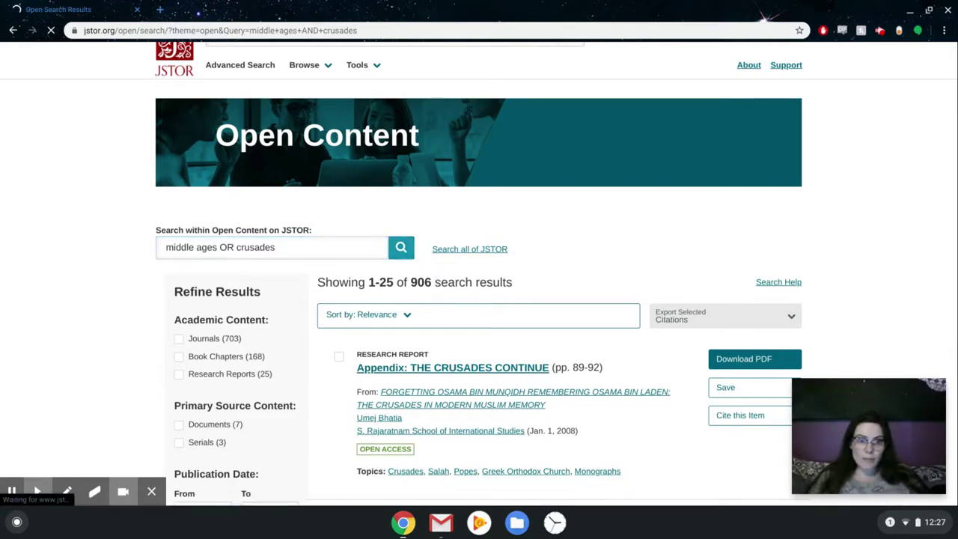